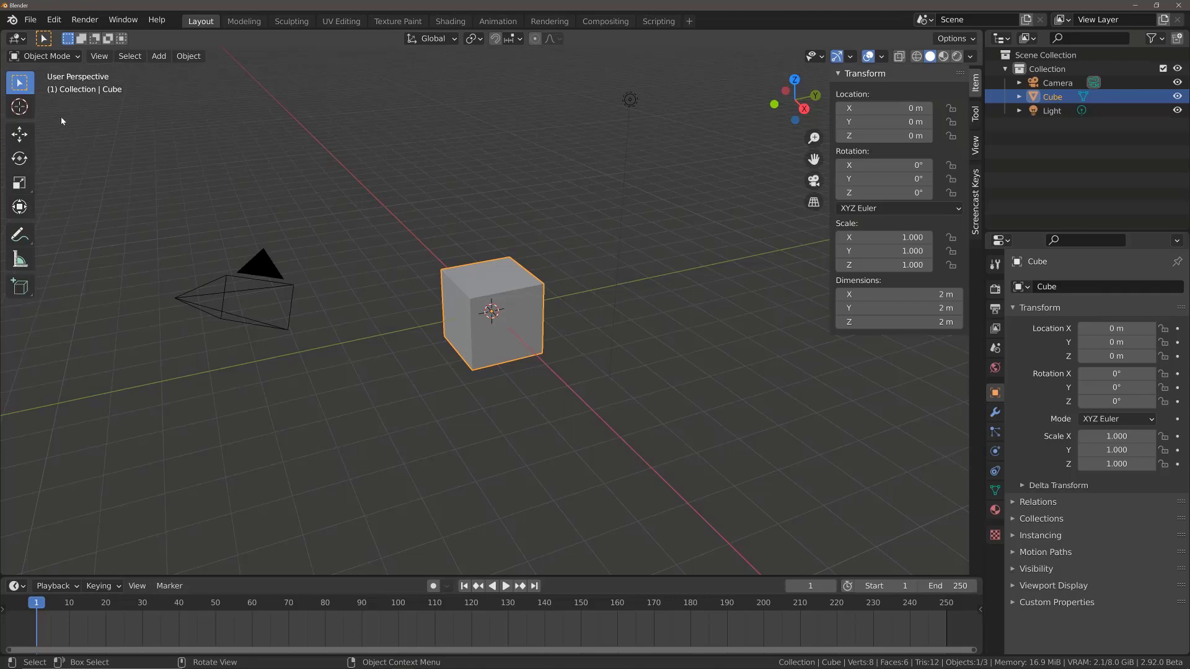
Switch the Cube into Edit Mode, then back to Object Mode.
{"action": "left_click", "coordinate": [44, 56]}
{"action": "left_click", "coordinate": [55, 86]}
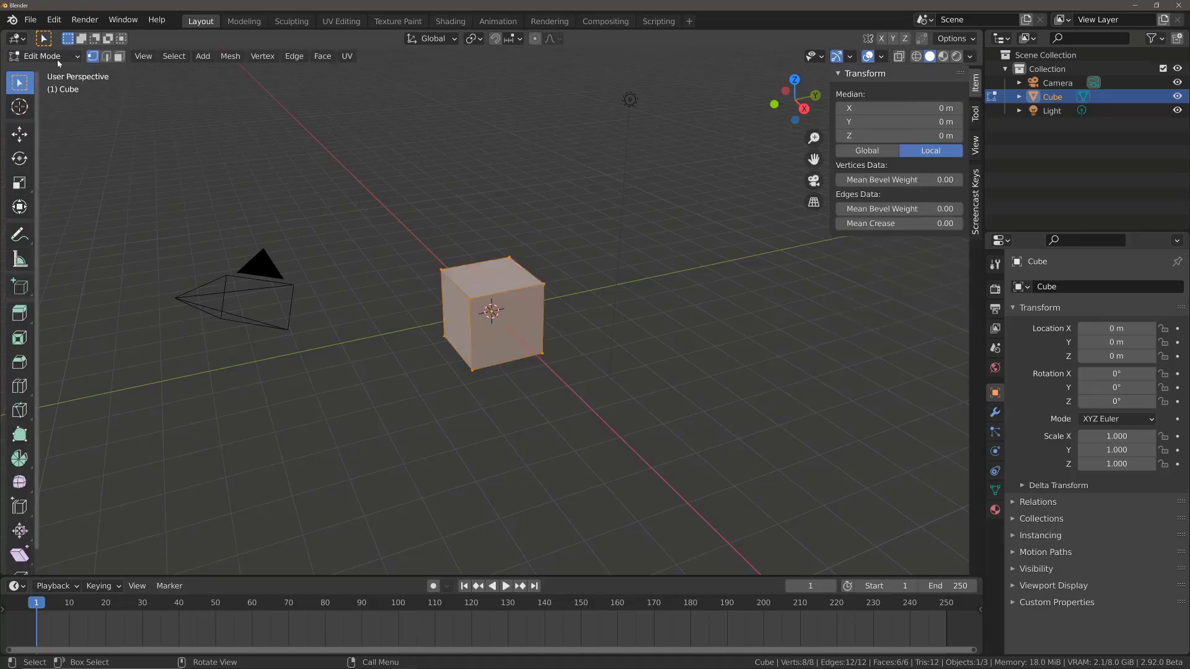
{"action": "left_click", "coordinate": [45, 56]}
{"action": "left_click", "coordinate": [55, 71]}
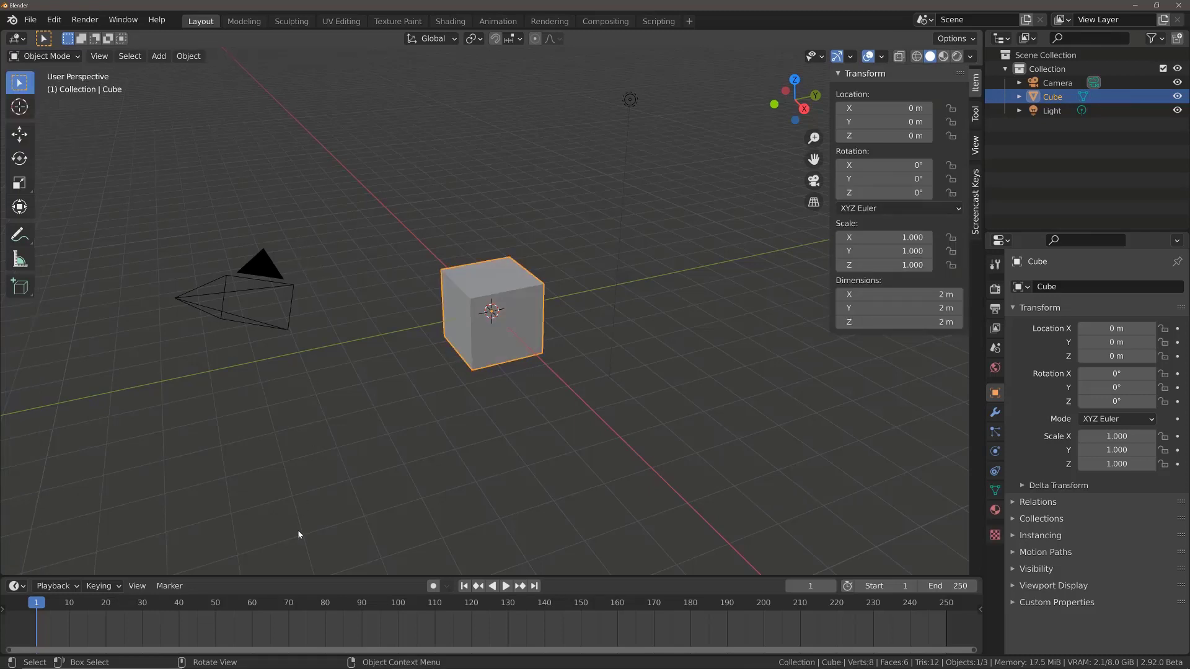
Make the timeline area much taller and change it to a Geometry Node Editor.
{"action": "left_click_drag", "start_coordinate": [302, 577], "coordinate": [282, 379]}
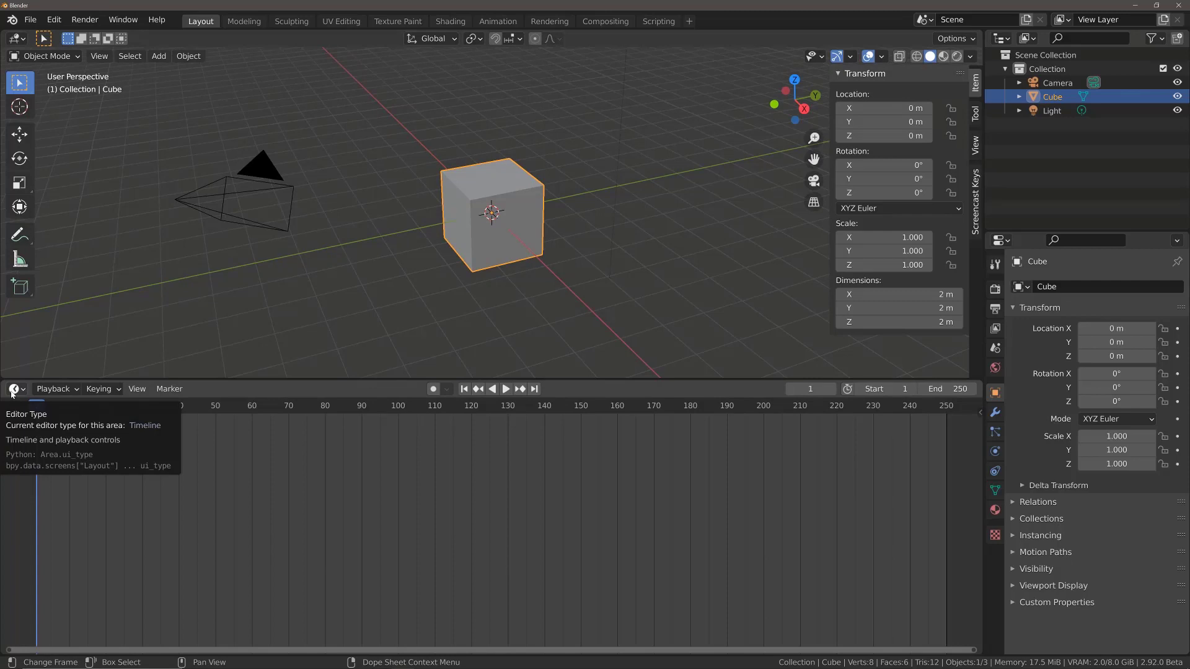
{"action": "left_click", "coordinate": [13, 389]}
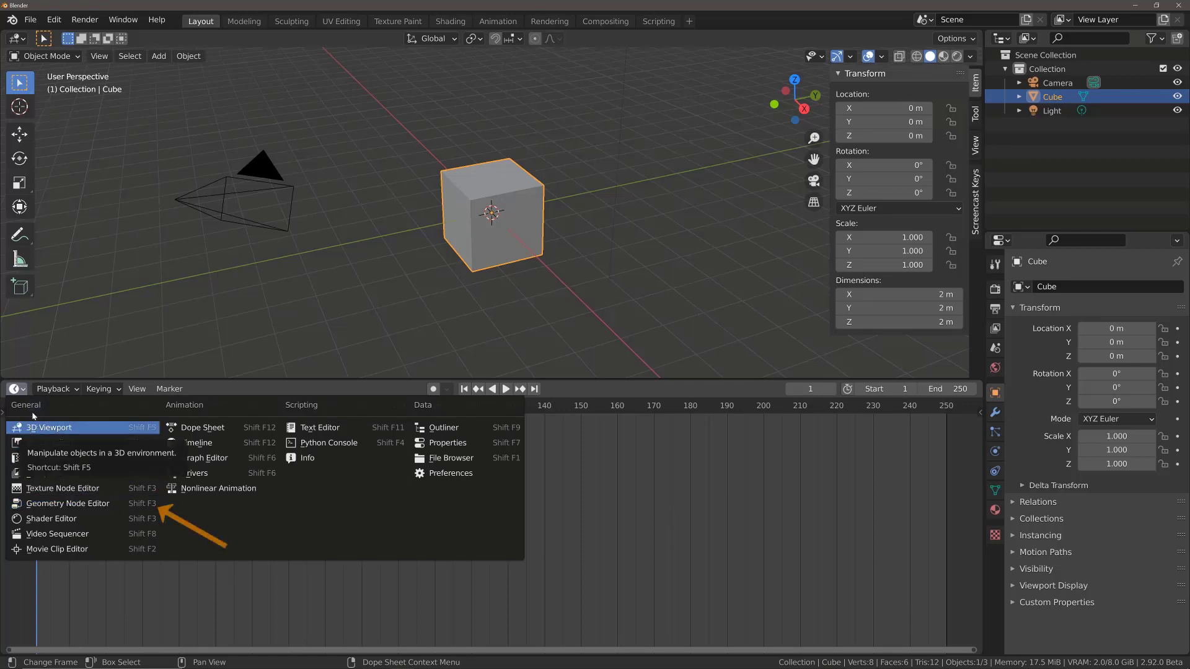
{"action": "left_click", "coordinate": [55, 504]}
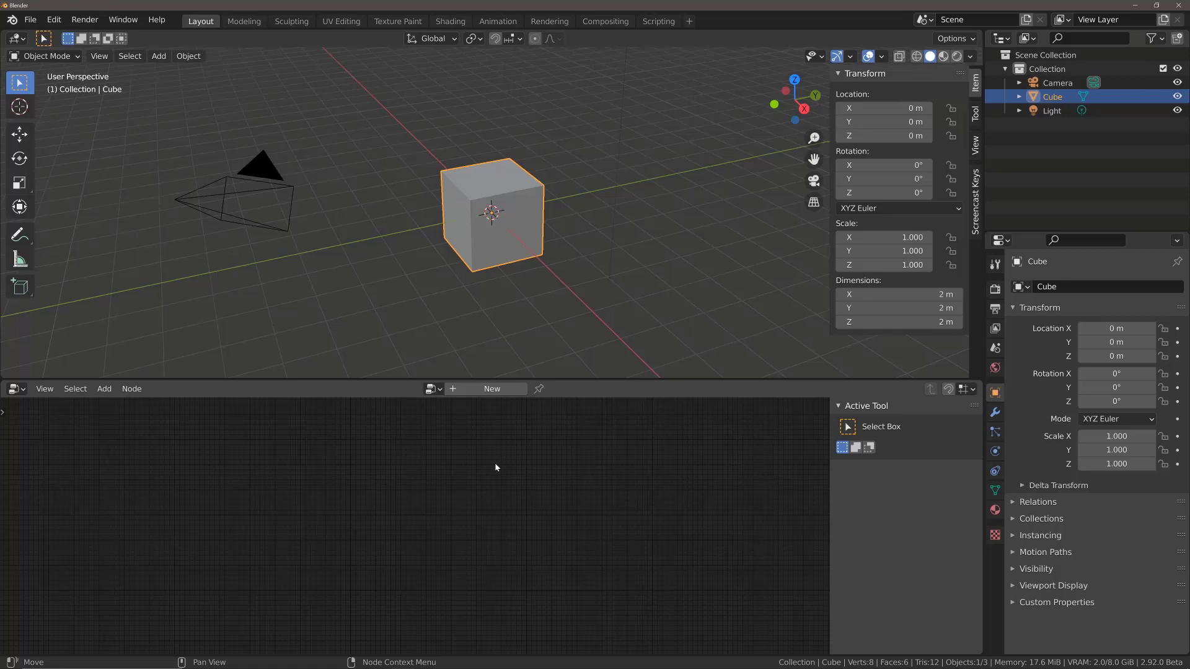
Create a new Geometry Nodes tree, moving Group Input left and Group Output well to the right.
{"action": "left_click", "coordinate": [472, 389]}
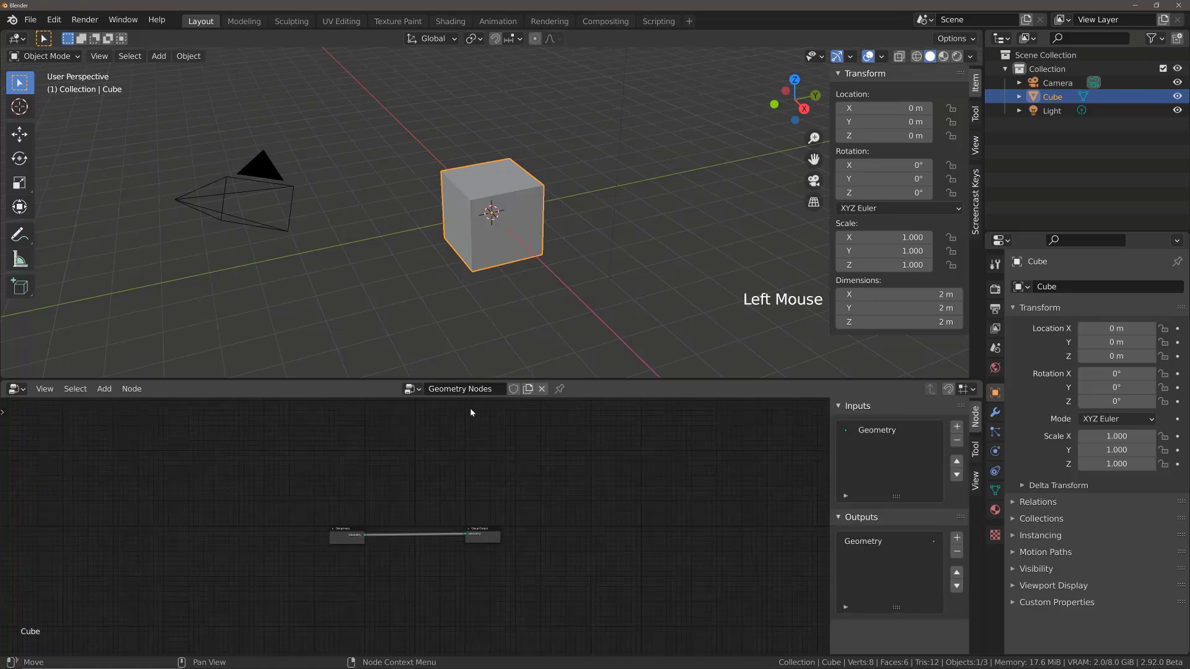
{"action": "scroll", "coordinate": [416, 597], "scroll_direction": "up", "scroll_amount": 11}
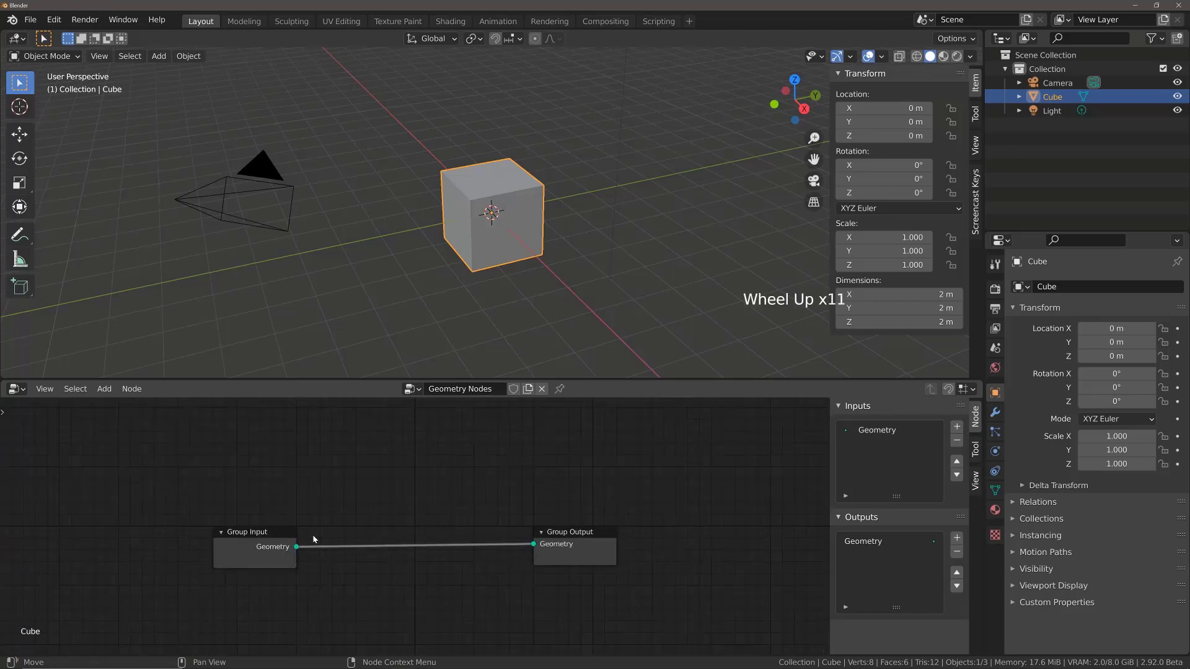
{"action": "left_click_drag", "start_coordinate": [244, 547], "coordinate": [187, 520]}
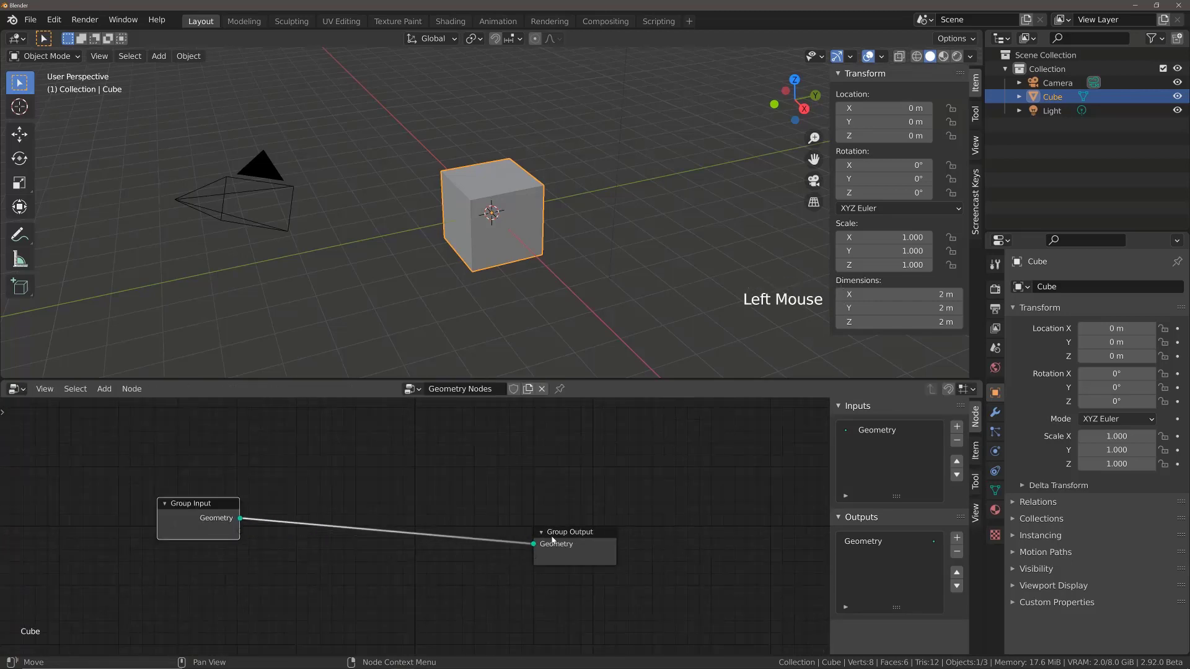
{"action": "left_click_drag", "start_coordinate": [565, 533], "coordinate": [653, 511]}
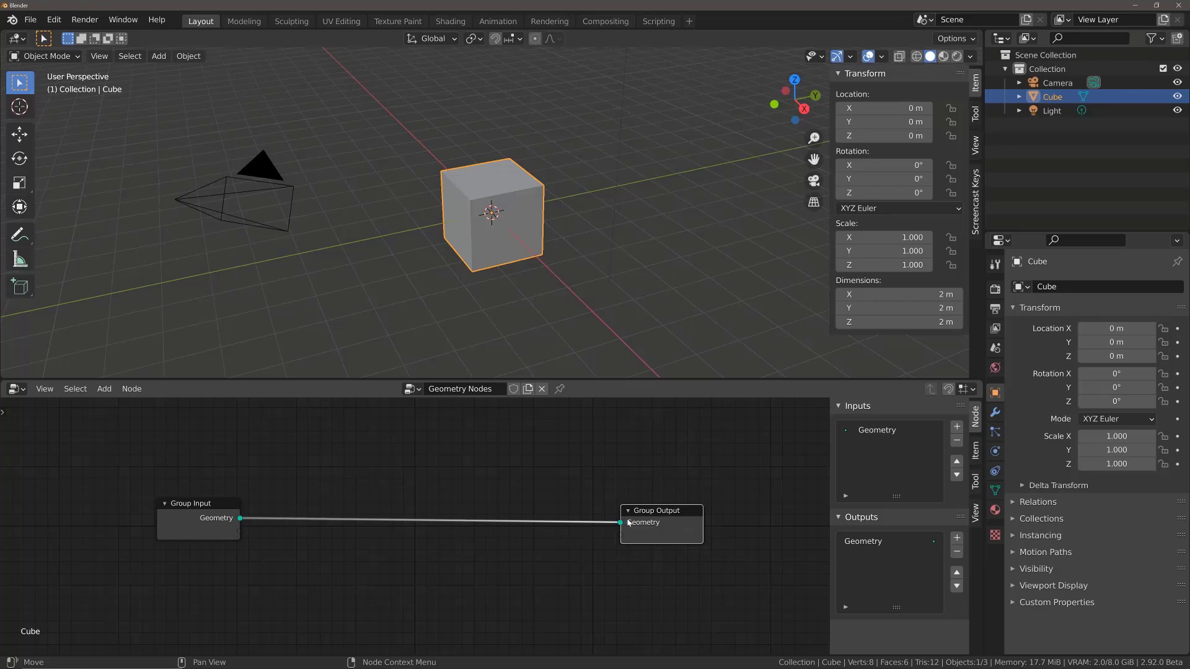
{"action": "left_click_drag", "start_coordinate": [651, 520], "coordinate": [685, 520]}
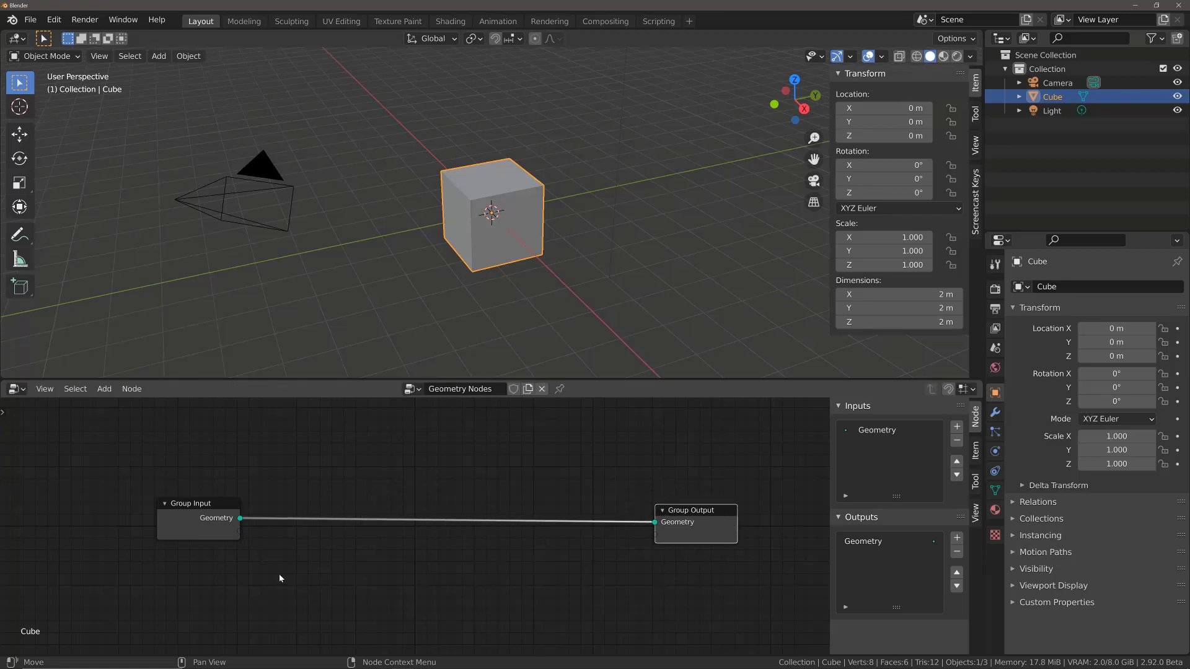
{"action": "left_click_drag", "start_coordinate": [219, 540], "coordinate": [186, 545]}
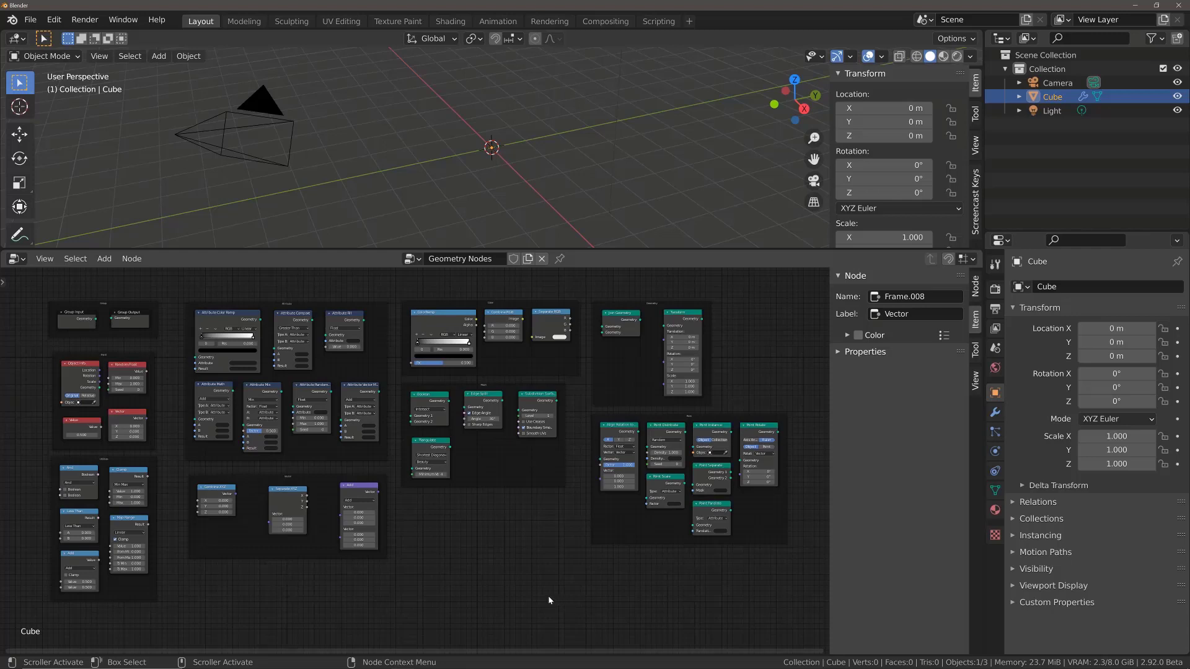
Zoom into the Group frame, select Group Input and Group Output, then show the Input and Attribute frames.
{"action": "middle_click_drag", "start_coordinate": [173, 375], "coordinate": [454, 503]}
{"action": "scroll", "coordinate": [343, 457], "scroll_direction": "up", "scroll_amount": 9}
{"action": "scroll", "coordinate": [429, 497], "scroll_direction": "up", "scroll_amount": 5}
{"action": "middle_click_drag", "start_coordinate": [269, 440], "coordinate": [348, 451]}
{"action": "left_click", "coordinate": [202, 430]}
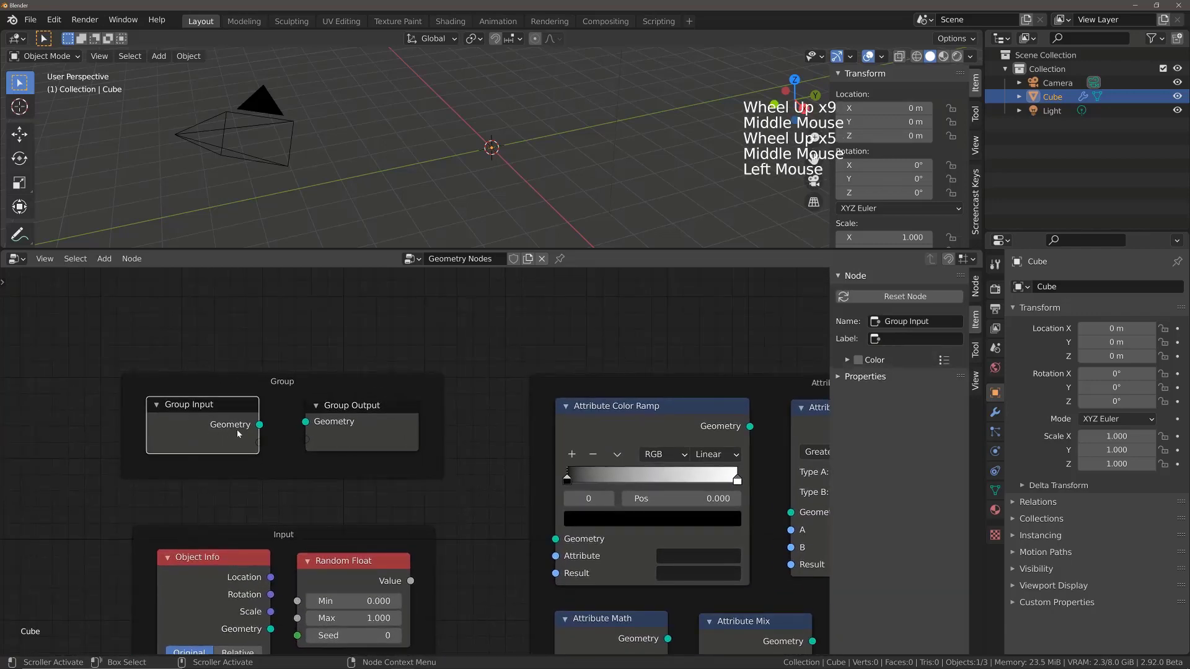
{"action": "left_click", "coordinate": [390, 436]}
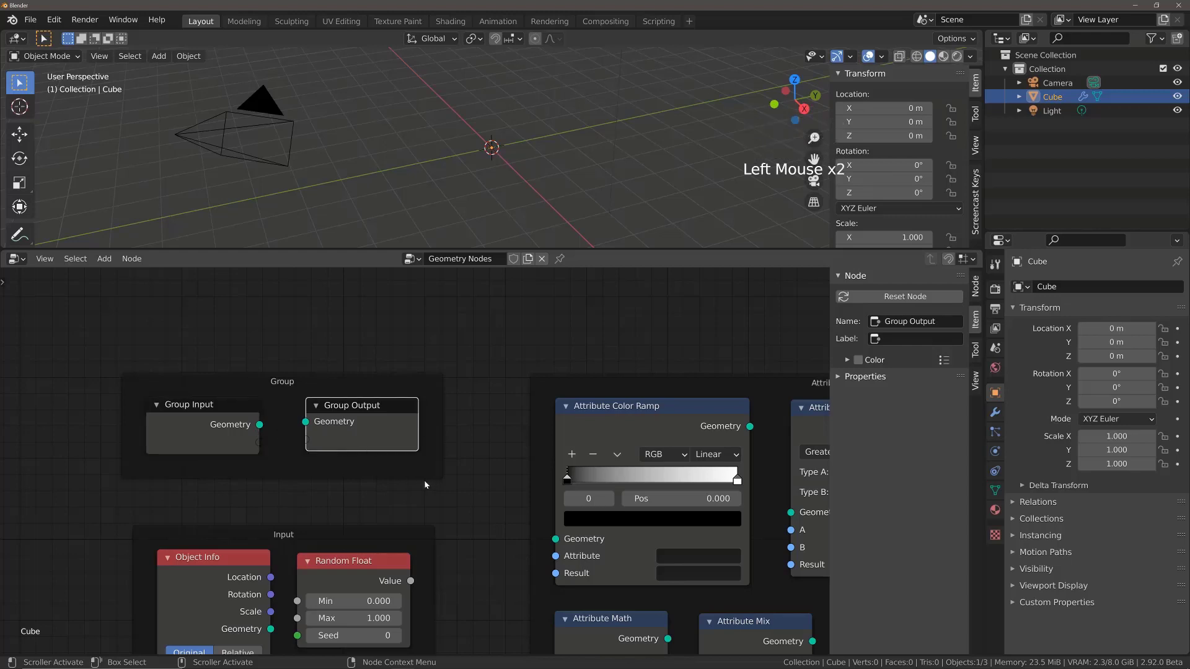
{"action": "scroll", "coordinate": [437, 474], "scroll_direction": "down", "scroll_amount": 7}
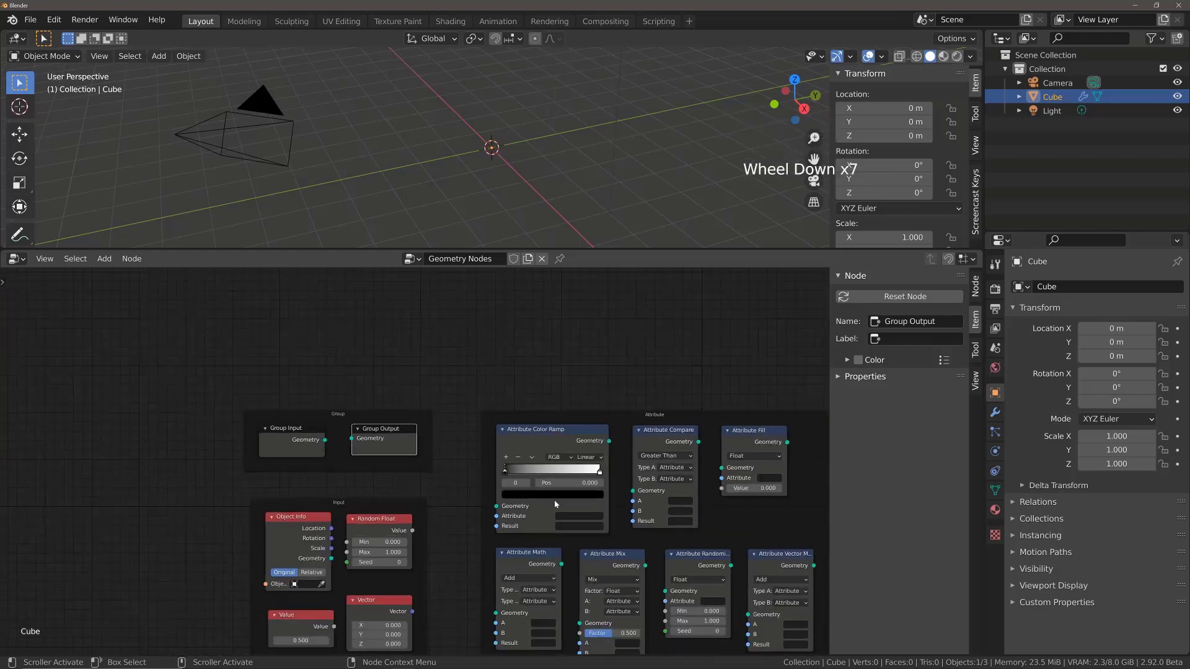
{"action": "middle_click_drag", "start_coordinate": [533, 508], "coordinate": [472, 471]}
{"action": "scroll", "coordinate": [469, 483], "scroll_direction": "up", "scroll_amount": 1}
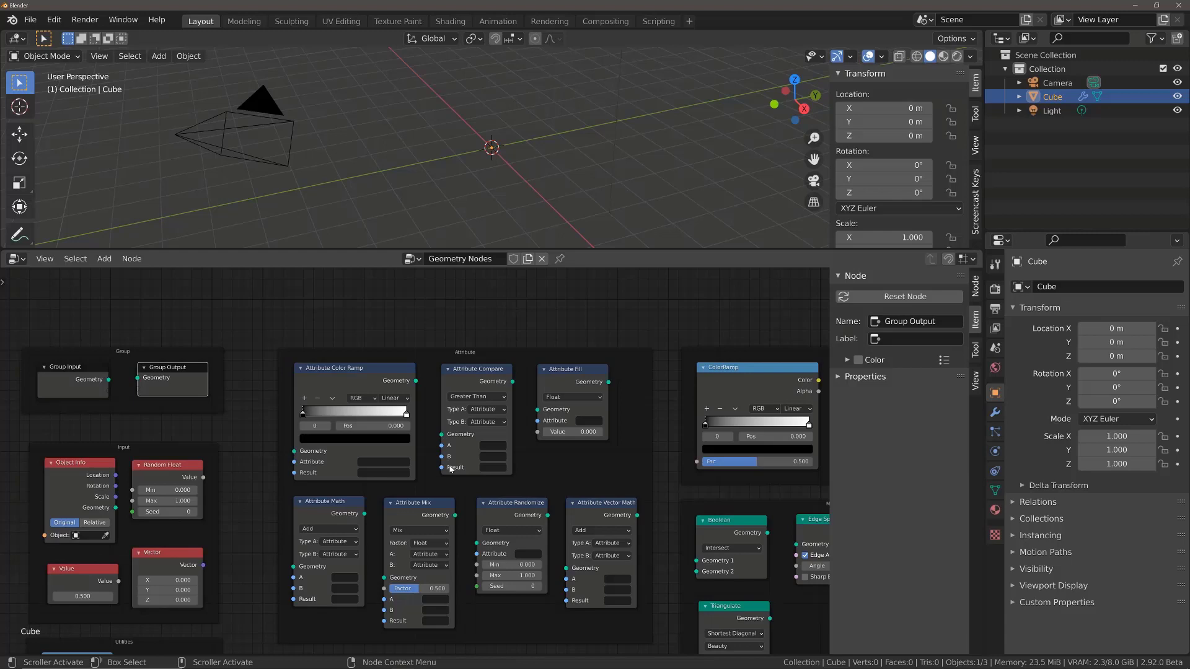
Pan across the Color, Mesh, Geometry and Point frames and select the Join Geometry node.
{"action": "middle_click_drag", "start_coordinate": [451, 470], "coordinate": [202, 500]}
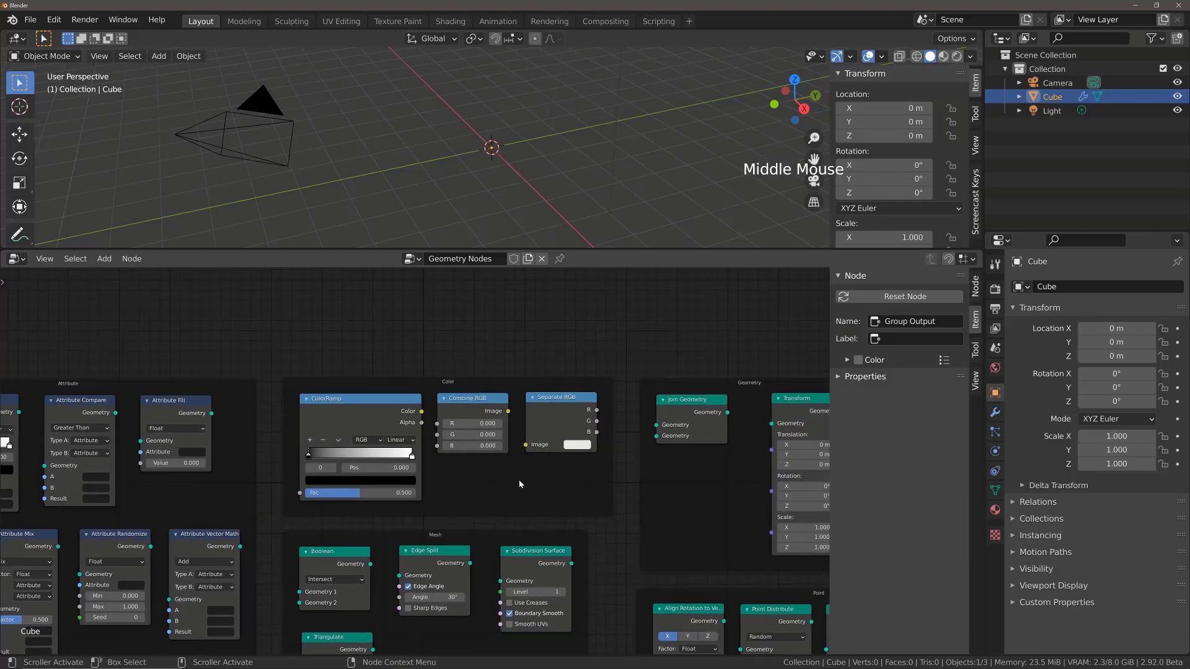
{"action": "middle_click_drag", "start_coordinate": [463, 507], "coordinate": [453, 505]}
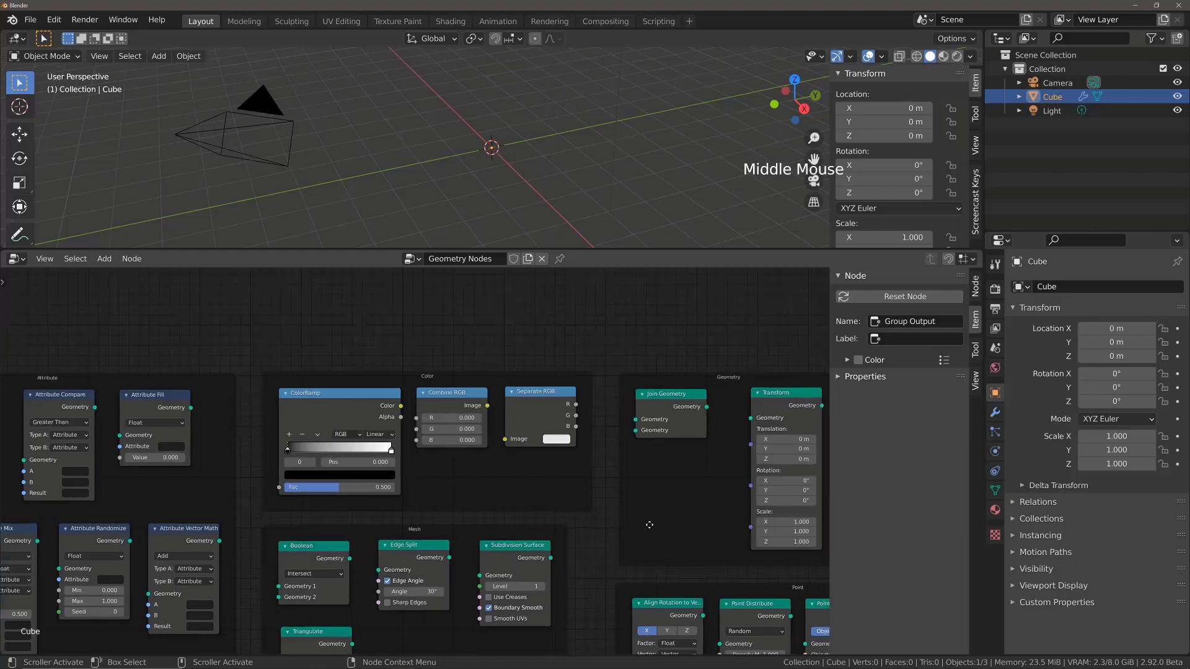
{"action": "middle_click_drag", "start_coordinate": [643, 525], "coordinate": [390, 525]}
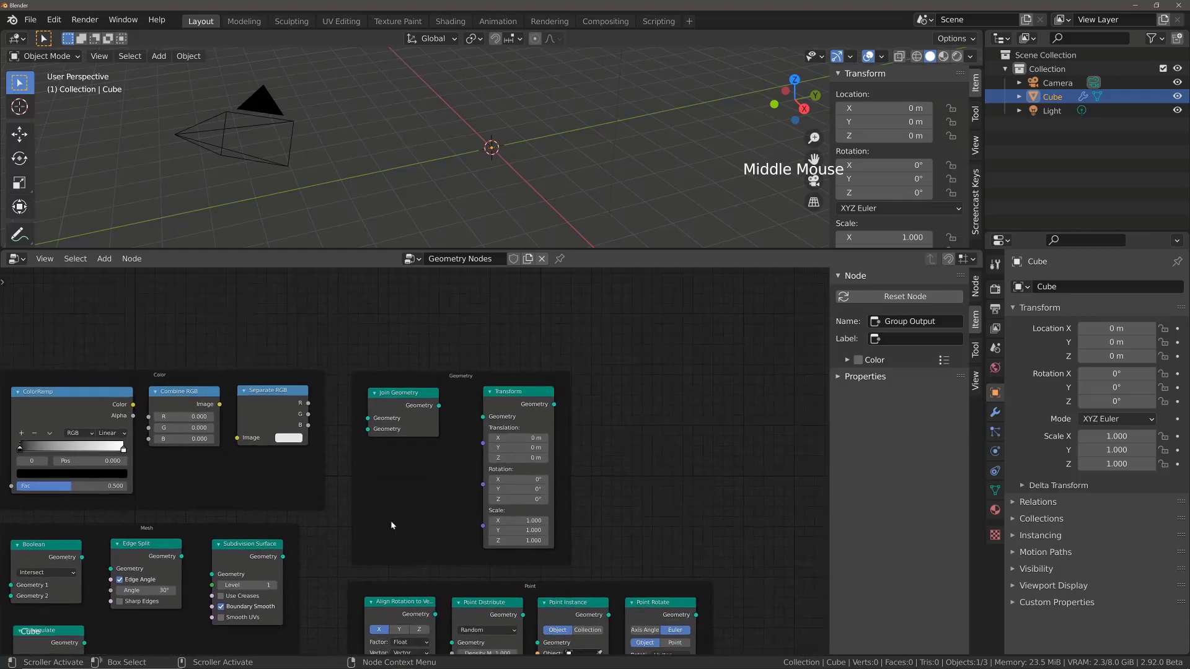
{"action": "left_click", "coordinate": [419, 414]}
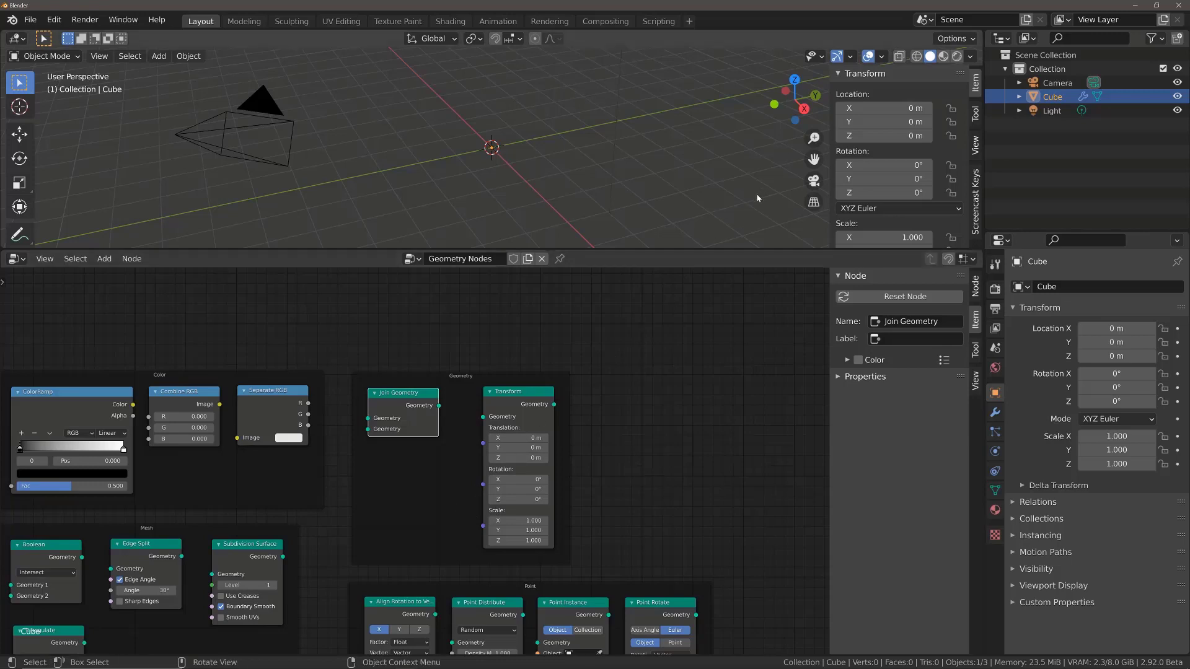
Pan to the Mesh frame, select the Boolean and Subdivision Surface nodes, then move to the Point frame.
{"action": "middle_click_drag", "start_coordinate": [179, 575], "coordinate": [578, 533]}
{"action": "middle_click_drag", "start_coordinate": [255, 507], "coordinate": [317, 513]}
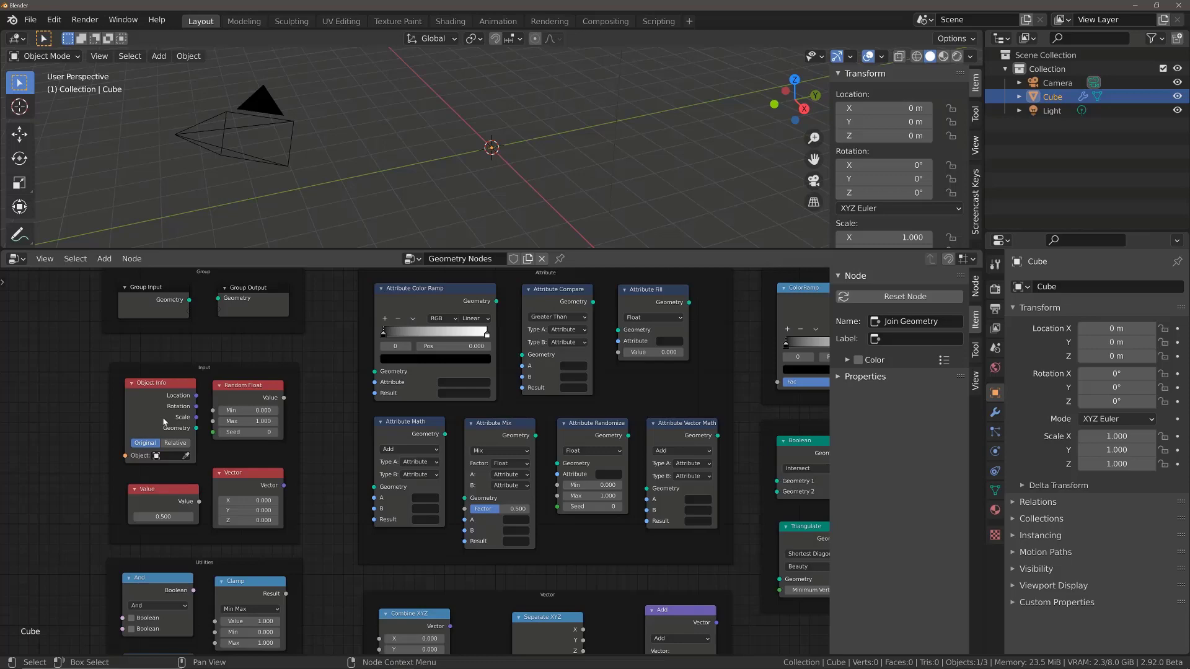
{"action": "middle_click_drag", "start_coordinate": [550, 513], "coordinate": [276, 529]}
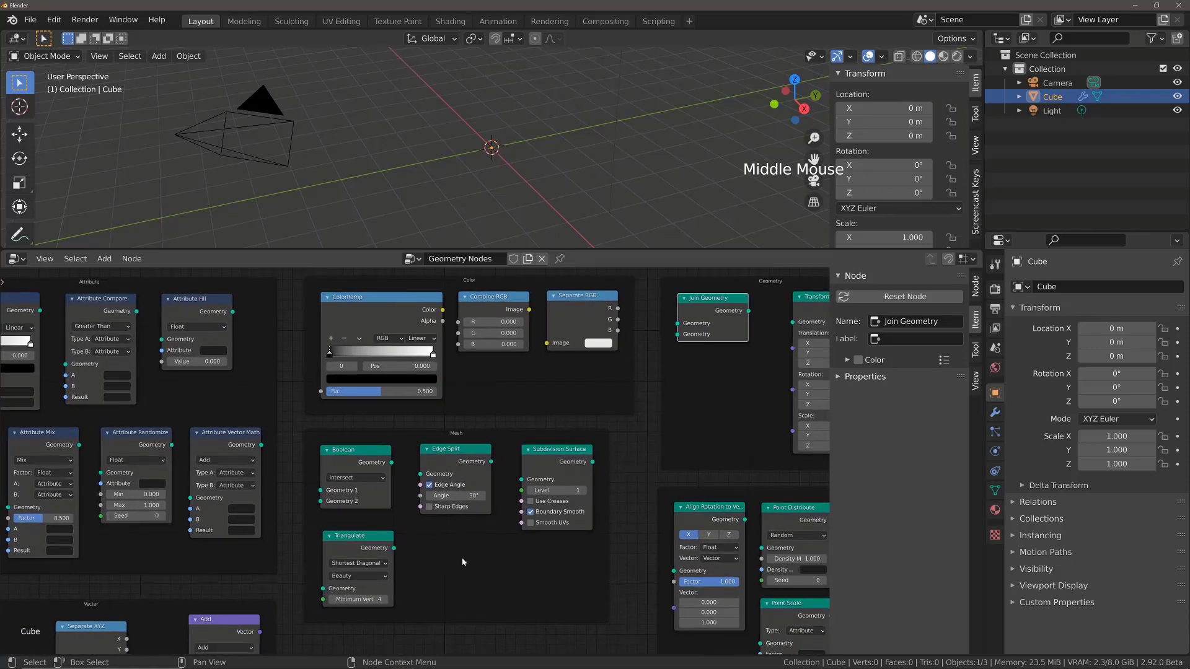
{"action": "middle_click_drag", "start_coordinate": [468, 558], "coordinate": [444, 552]}
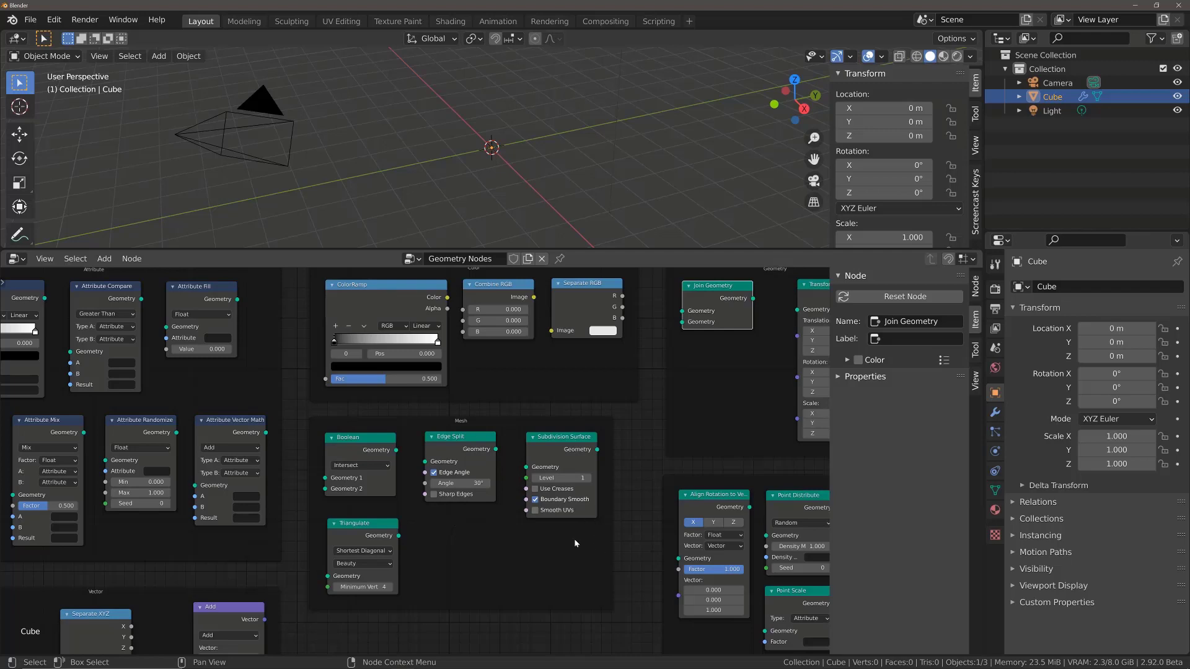
{"action": "left_click", "coordinate": [344, 459]}
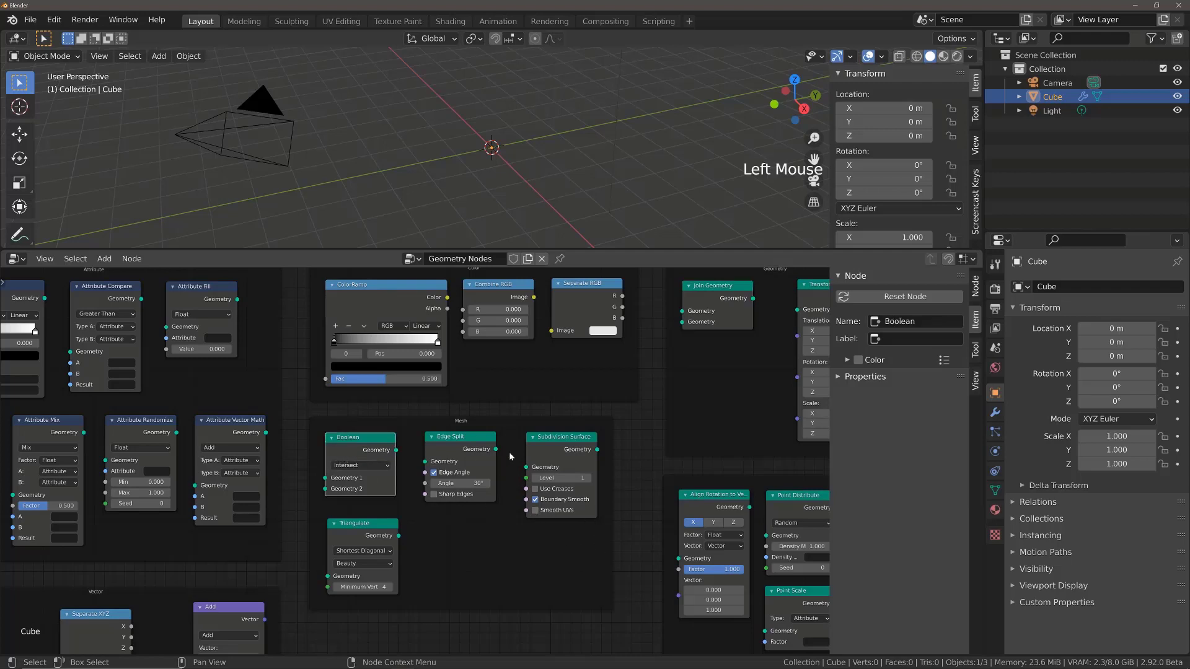
{"action": "left_click", "coordinate": [560, 459]}
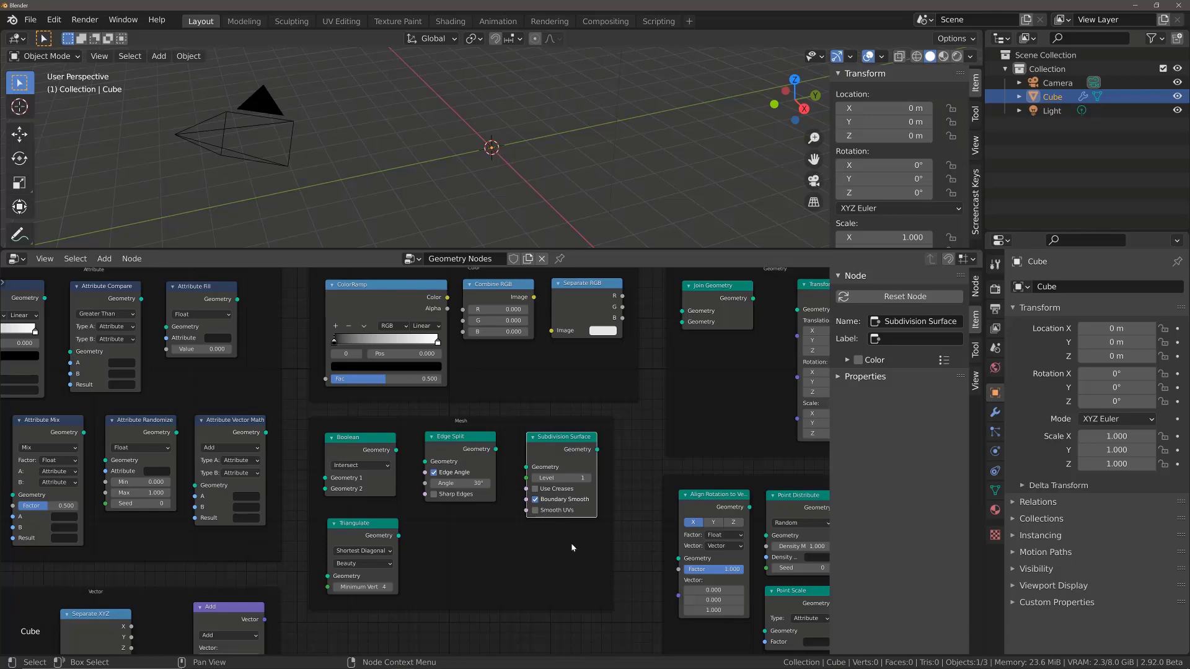
{"action": "middle_click_drag", "start_coordinate": [575, 543], "coordinate": [228, 426]}
Select the Point frame to show its name Frame.006, and zoom in on its nodes.
{"action": "left_click", "coordinate": [432, 368]}
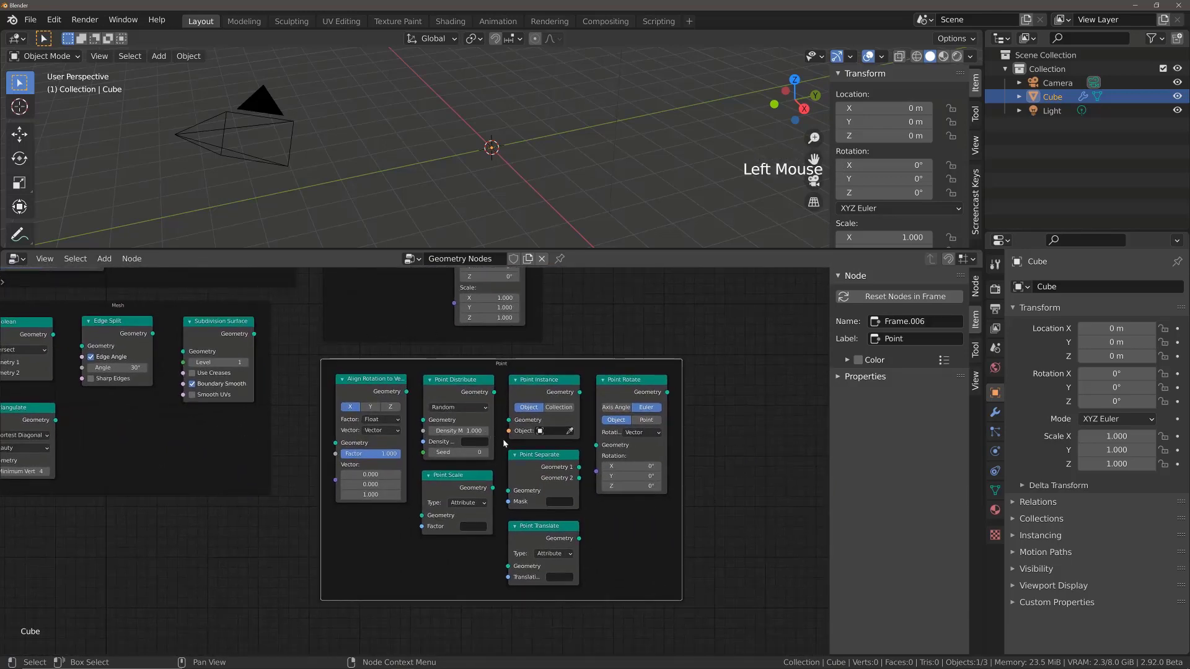
{"action": "scroll", "coordinate": [503, 444], "scroll_direction": "up", "scroll_amount": 2}
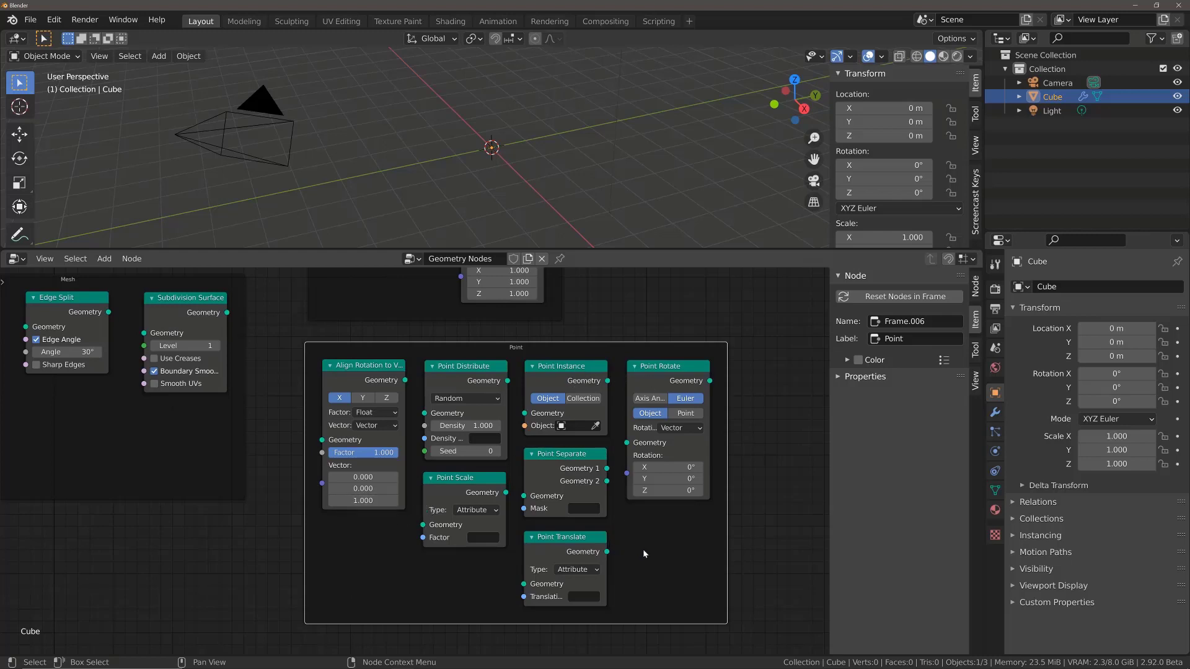
Zoom and pan to the Utilities and Vector frames, then zoom out over all category frames.
{"action": "scroll", "coordinate": [192, 539], "scroll_direction": "down", "scroll_amount": 8}
{"action": "middle_click_drag", "start_coordinate": [193, 539], "coordinate": [709, 531]}
{"action": "scroll", "coordinate": [464, 533], "scroll_direction": "up", "scroll_amount": 4}
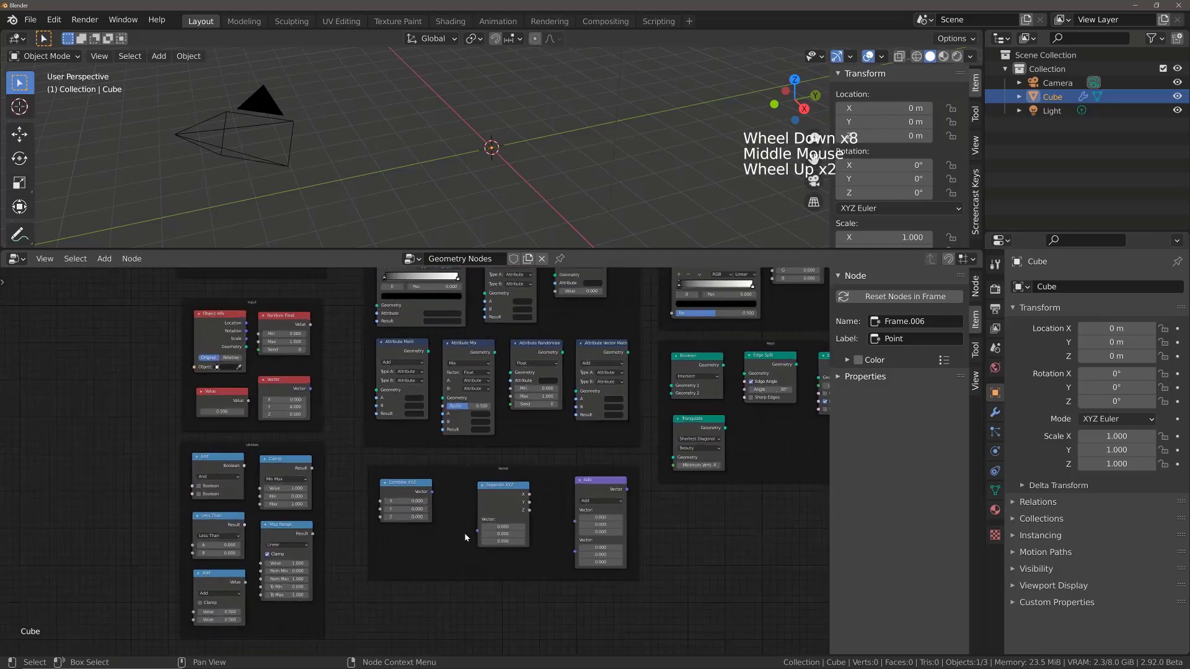
{"action": "scroll", "coordinate": [464, 533], "scroll_direction": "up", "scroll_amount": 1}
{"action": "middle_click_drag", "start_coordinate": [464, 533], "coordinate": [514, 518]}
{"action": "middle_click_drag", "start_coordinate": [341, 531], "coordinate": [450, 493]}
{"action": "scroll", "coordinate": [439, 531], "scroll_direction": "up", "scroll_amount": 4}
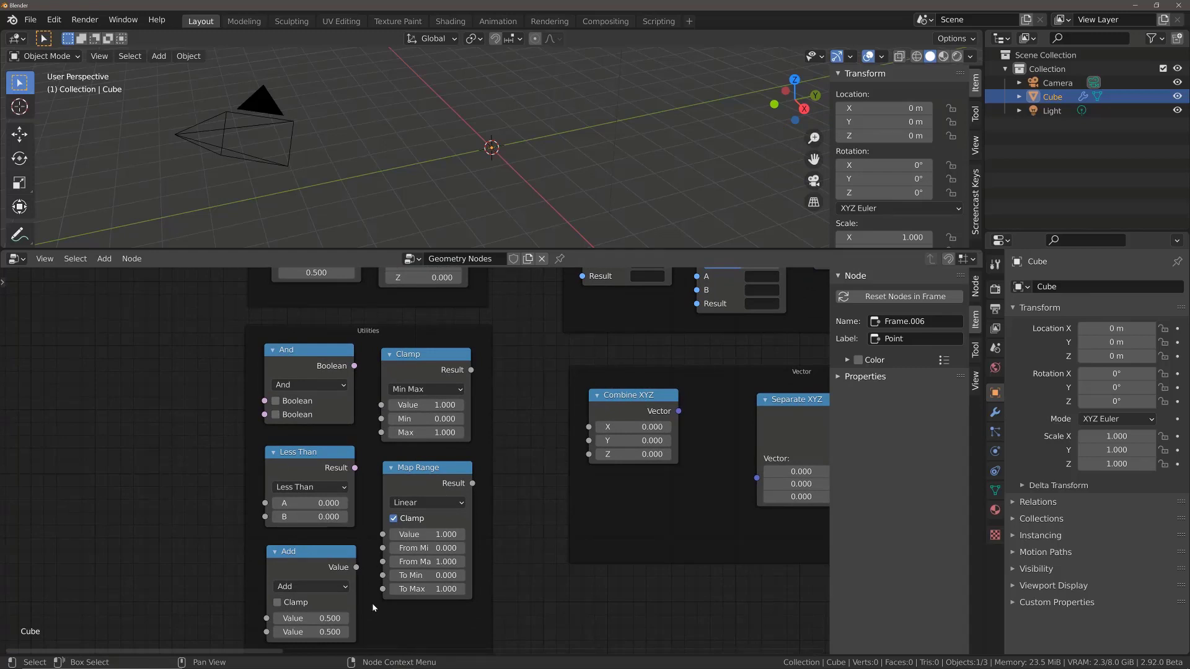
{"action": "middle_click_drag", "start_coordinate": [372, 604], "coordinate": [345, 522]}
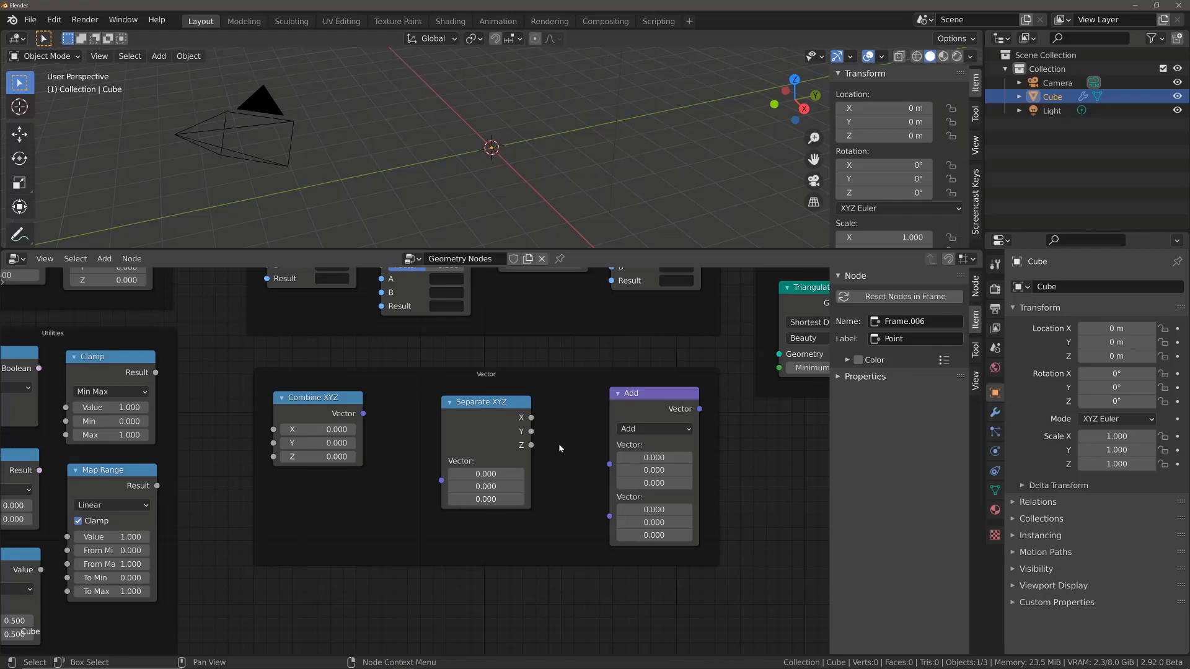
{"action": "scroll", "coordinate": [560, 448], "scroll_direction": "down", "scroll_amount": 13}
{"action": "scroll", "coordinate": [579, 450], "scroll_direction": "down", "scroll_amount": 1}
{"action": "middle_click_drag", "start_coordinate": [579, 450], "coordinate": [533, 490]}
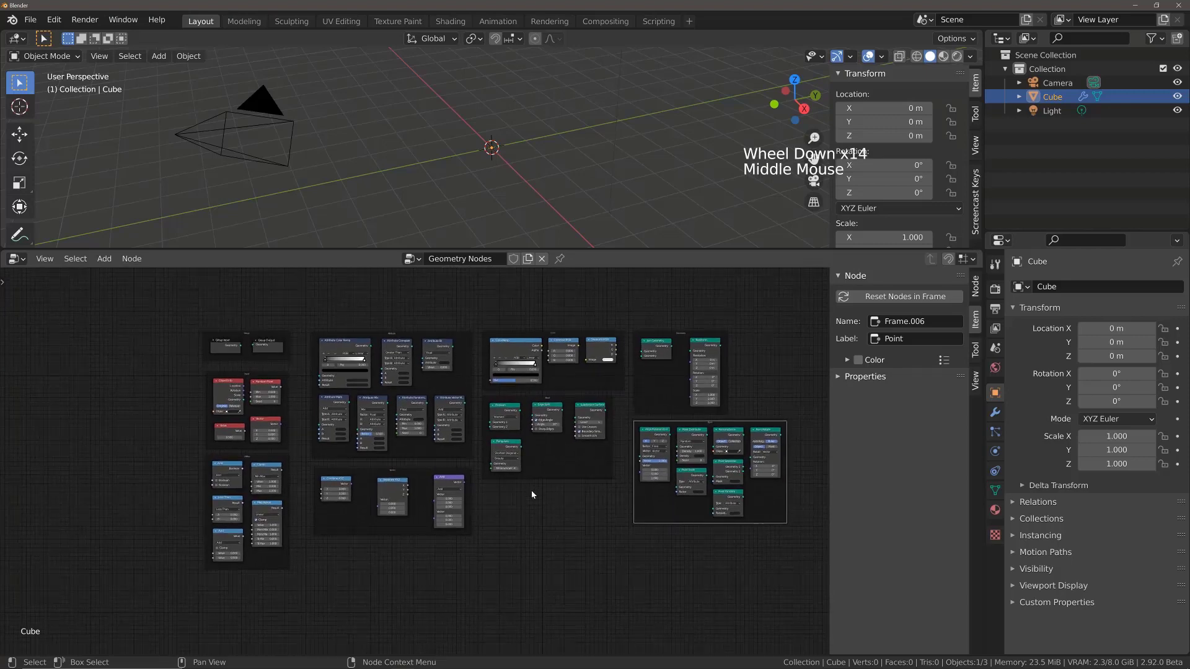
Zoom in and reposition the node view around the category frames.
{"action": "scroll", "coordinate": [532, 494], "scroll_direction": "up", "scroll_amount": 2}
{"action": "middle_click_drag", "start_coordinate": [532, 494], "coordinate": [477, 509]}
{"action": "scroll", "coordinate": [518, 507], "scroll_direction": "up", "scroll_amount": 1}
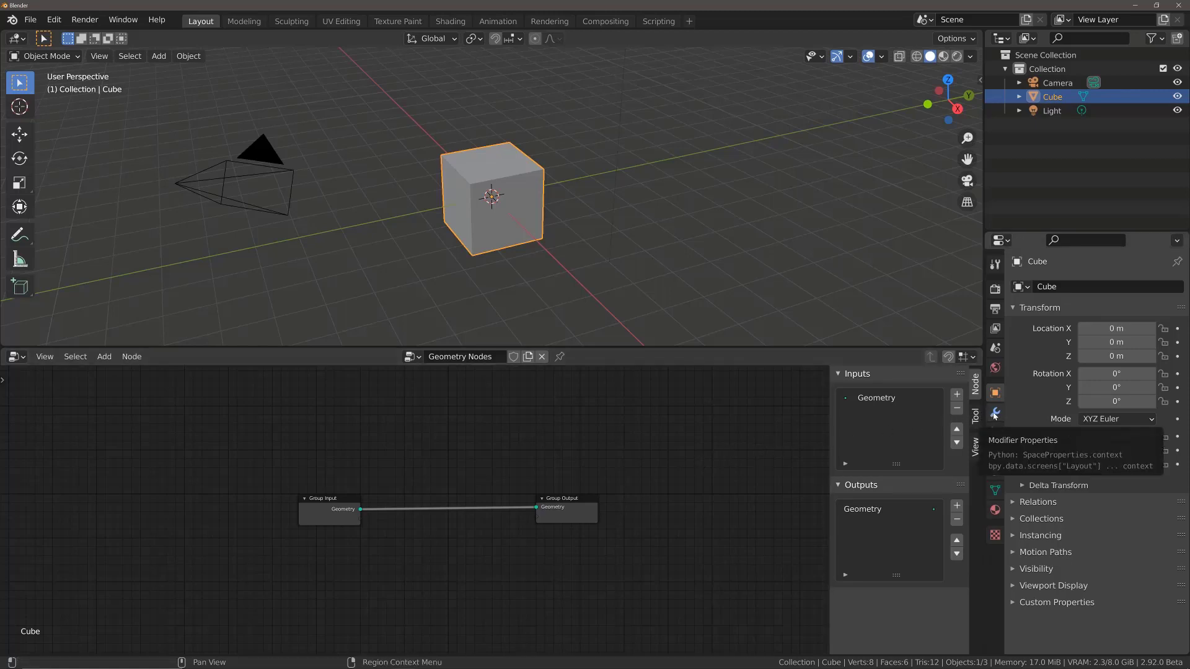
Show the Cube's Modifier Properties and browse the Geometry Nodes modifier's node group list.
{"action": "left_click", "coordinate": [994, 413]}
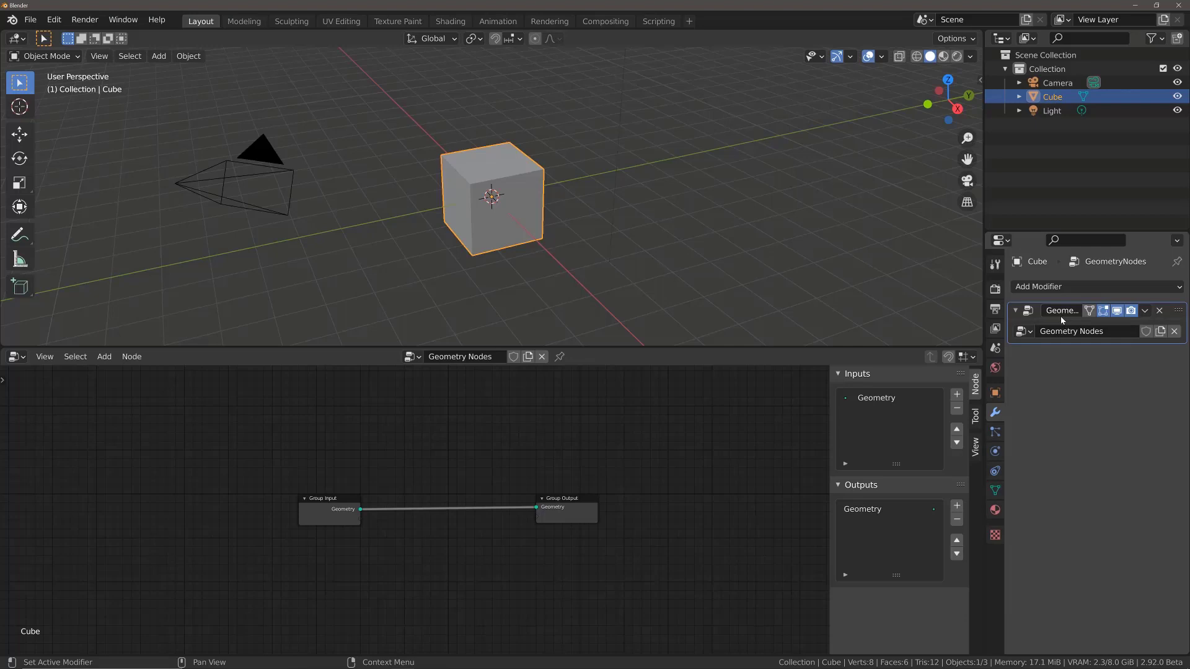
{"action": "left_click", "coordinate": [1027, 335]}
Change the modifier's node tree name from 'Geometry Nodes' to 'Basic'.
{"action": "left_click", "coordinate": [1094, 332]}
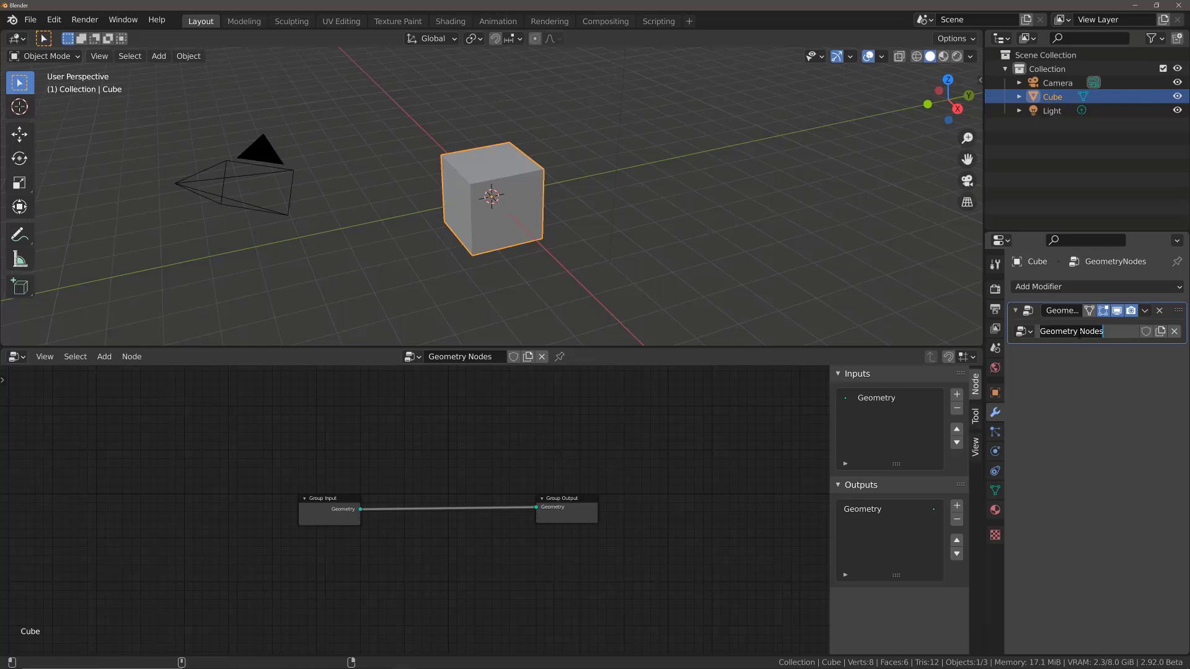
{"action": "type", "text": "Basic"}
{"action": "key", "text": "Return"}
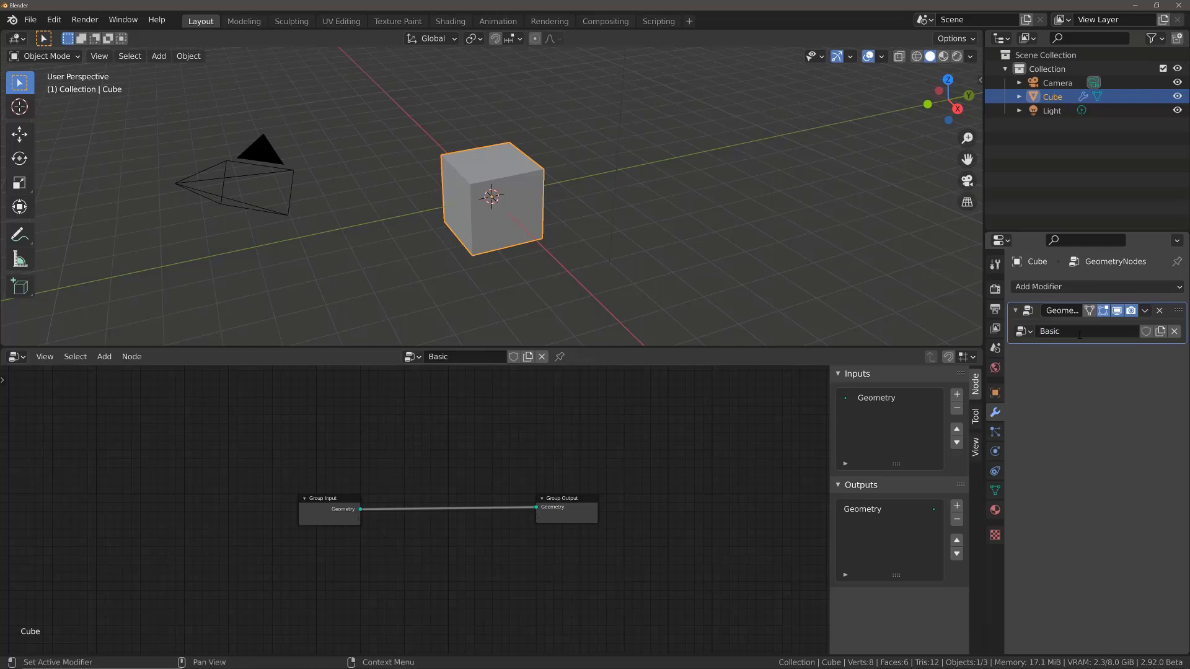